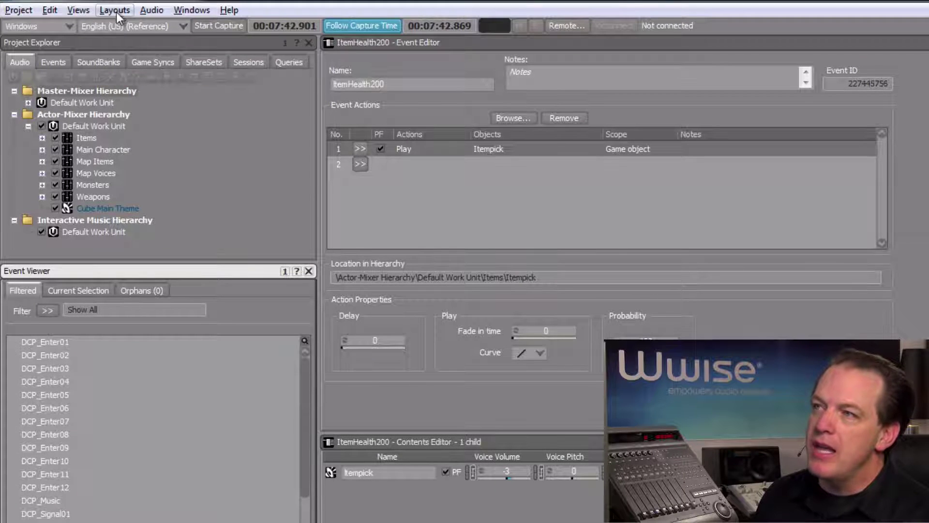
Switch to the SoundBank layout and create a SoundBank named Main.
click(116, 13)
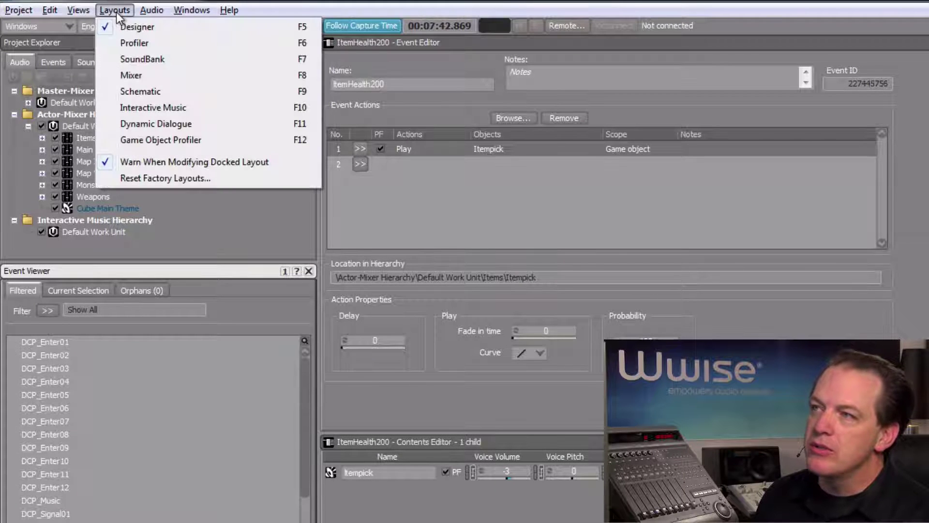
click(137, 64)
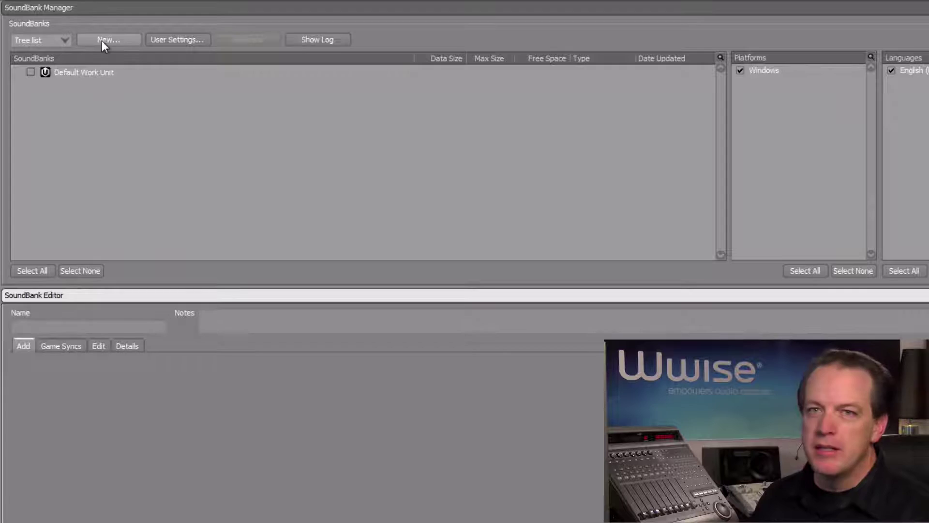
click(101, 40)
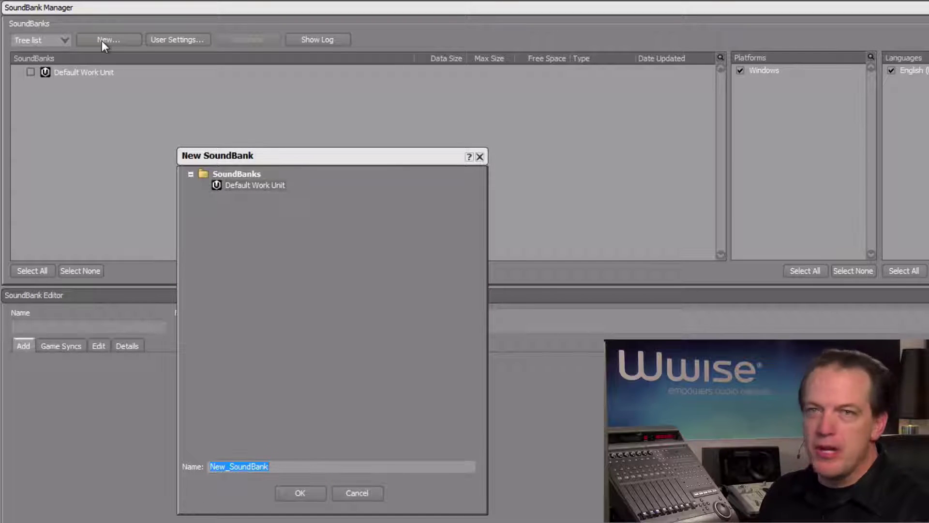
text(Main)
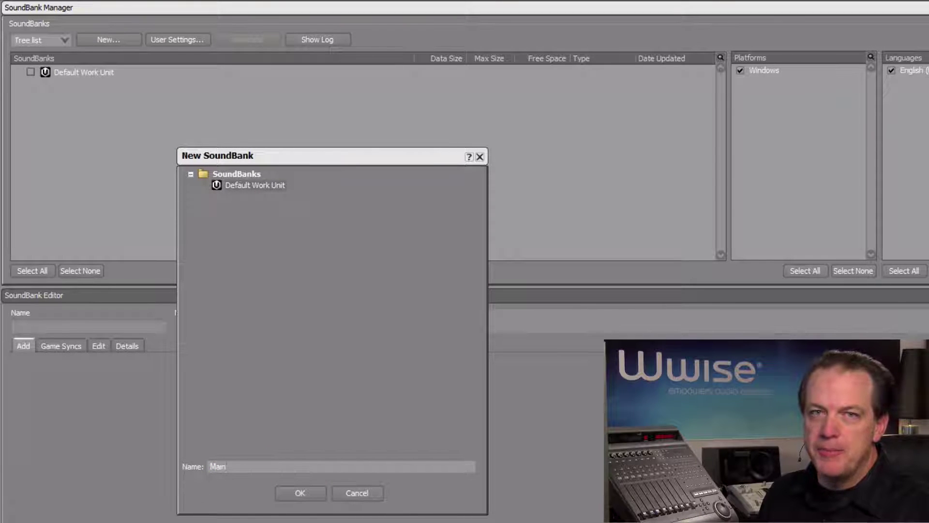
key(Return)
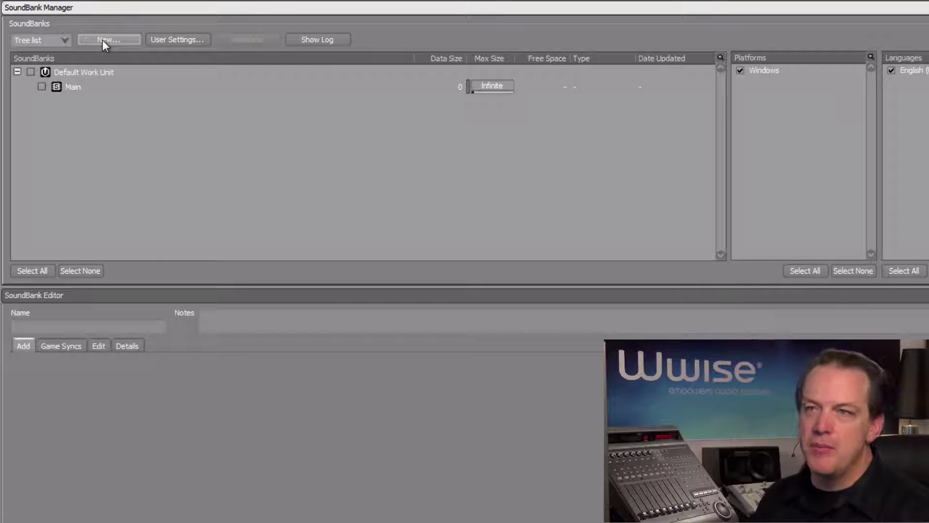
Create a second SoundBank named DCP_the_core.
click(106, 42)
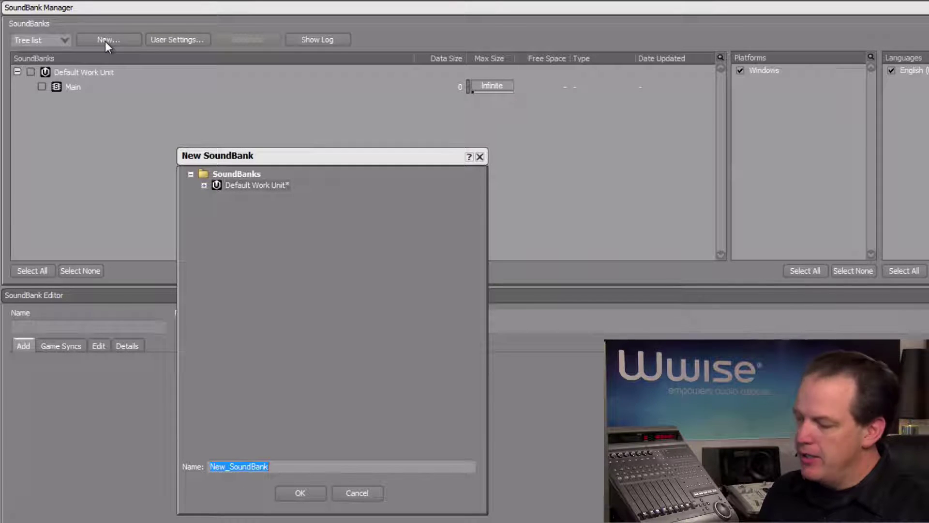
text(CP)
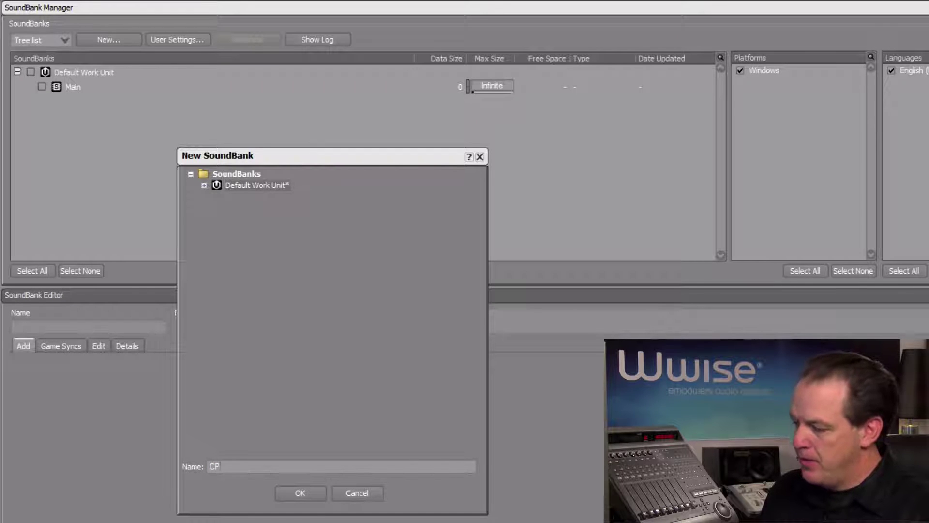
key(BackSpace)
key(BackSpace)
text(DCP)
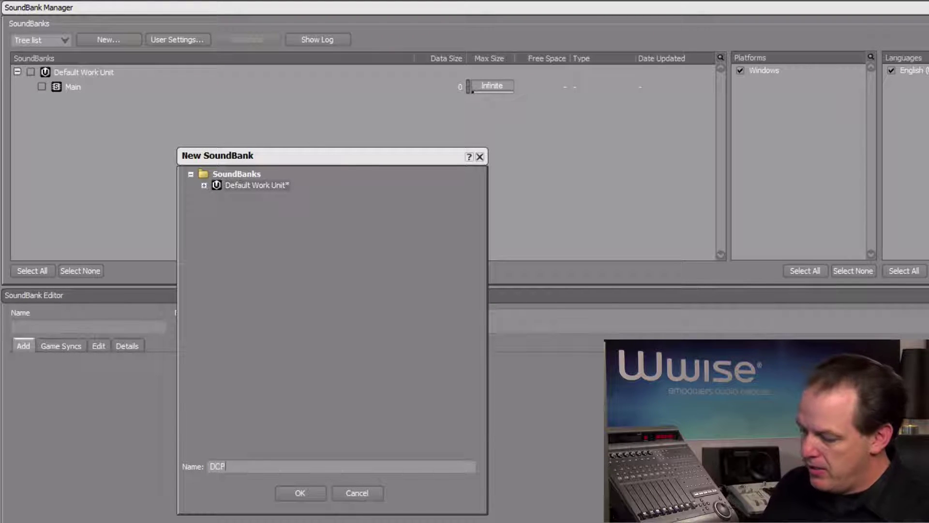
text(_the)
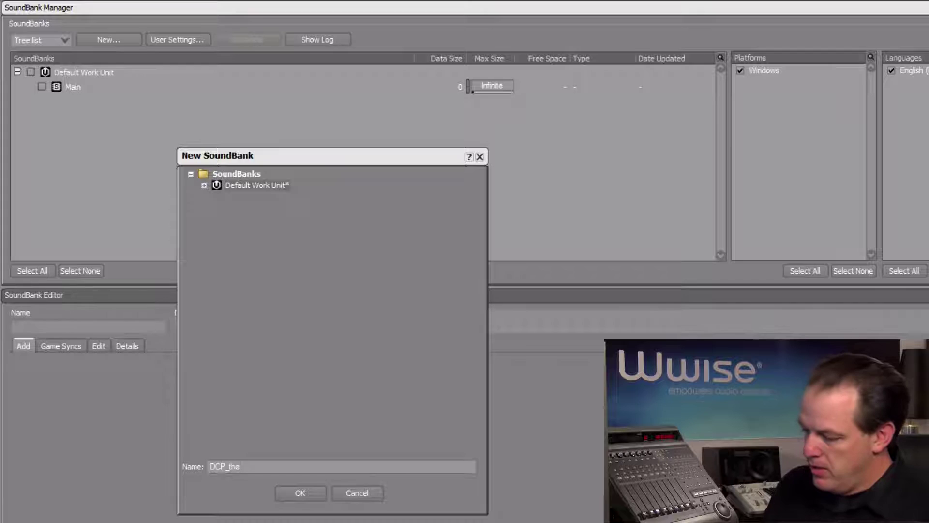
text(_c)
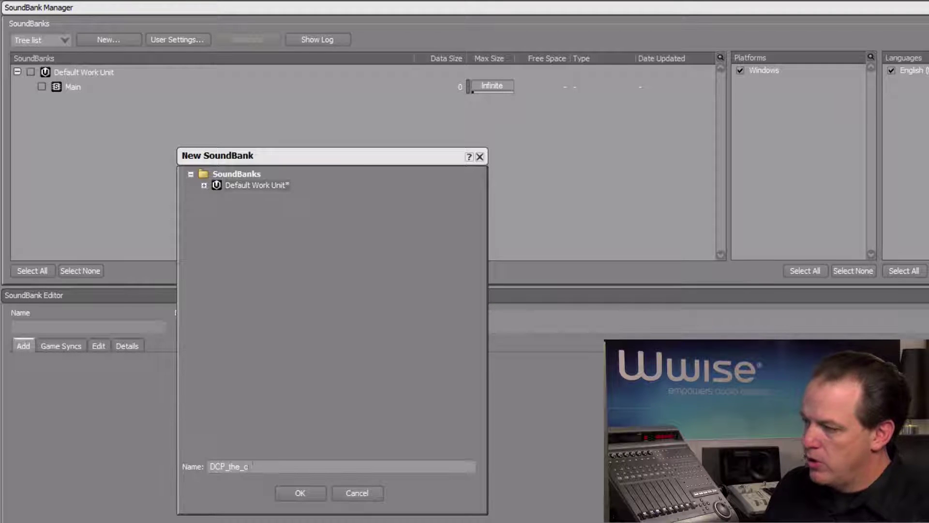
text(ore)
key(Return)
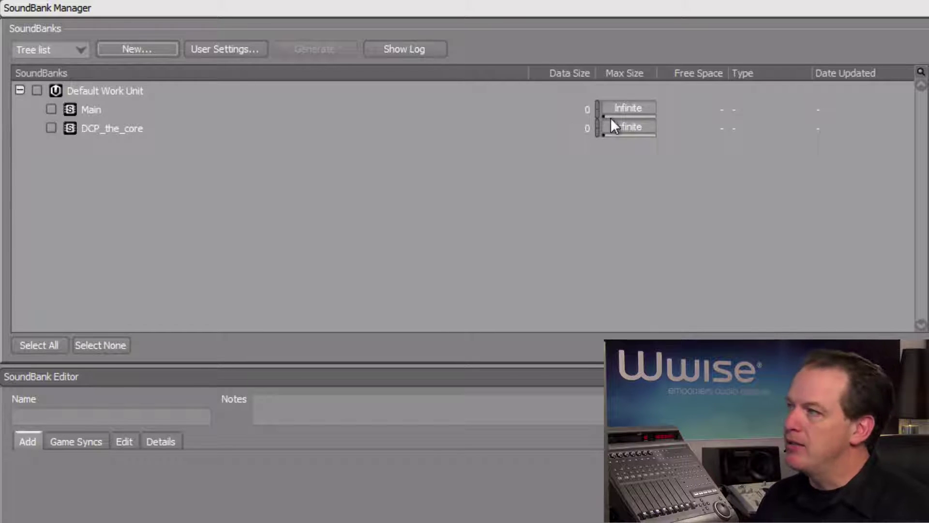
Set Max Size to 9000000 for Main and 6000000 for DCP_the_core.
double_click(626, 111)
text(9000000)
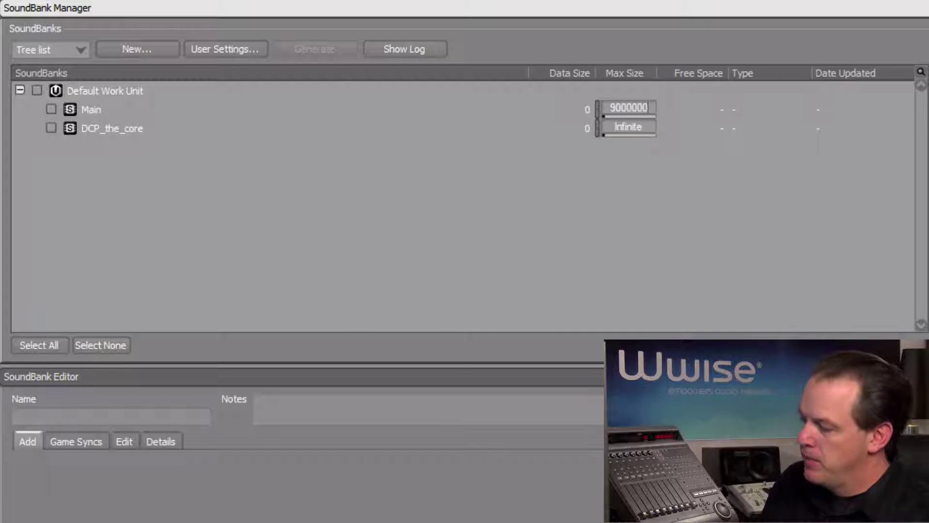
key(Return)
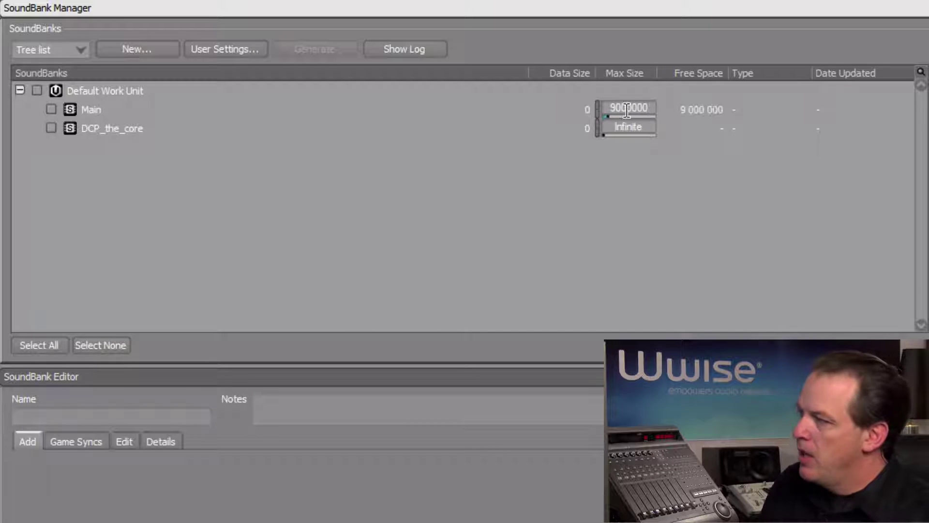
double_click(635, 126)
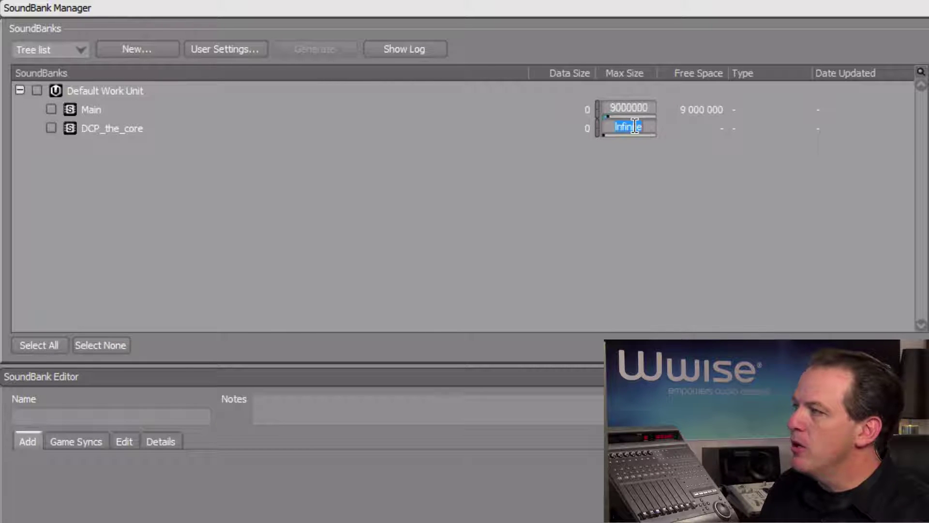
text(6)
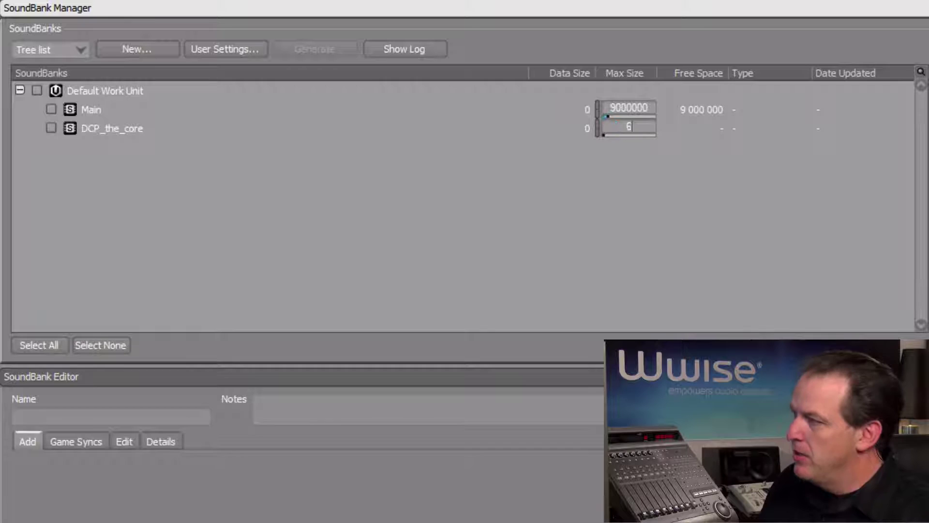
text(000000)
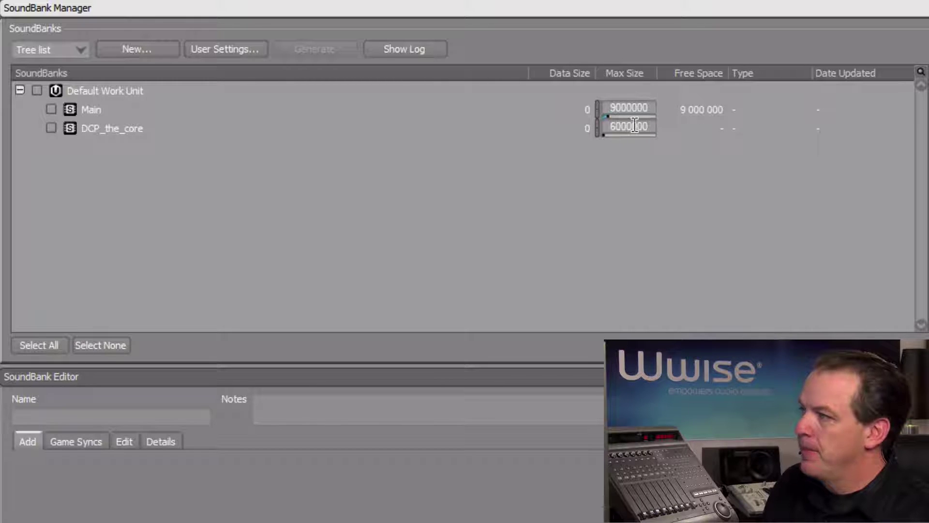
key(Return)
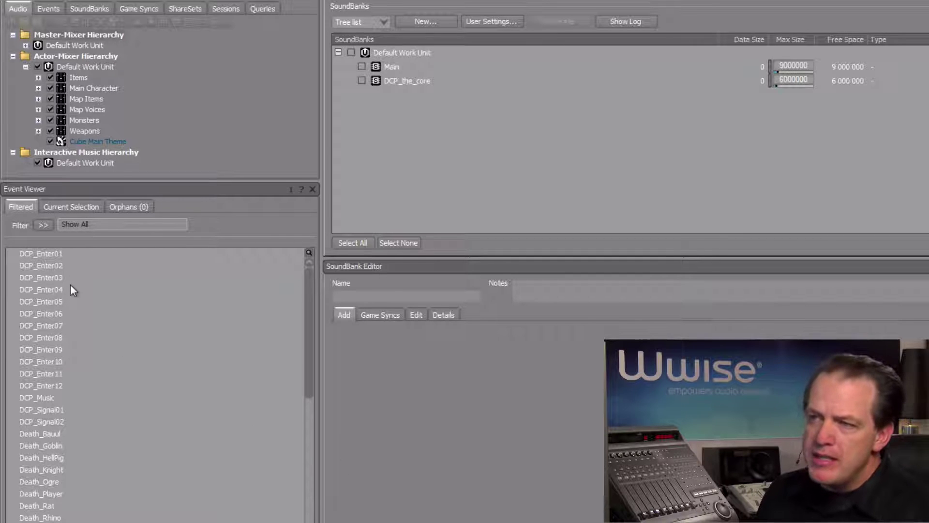
Add the DCP_Enter01–12, DCP_Music and DCP_Signal events to DCP_the_core, and Death, Foot, Grunt to Main.
click(39, 253)
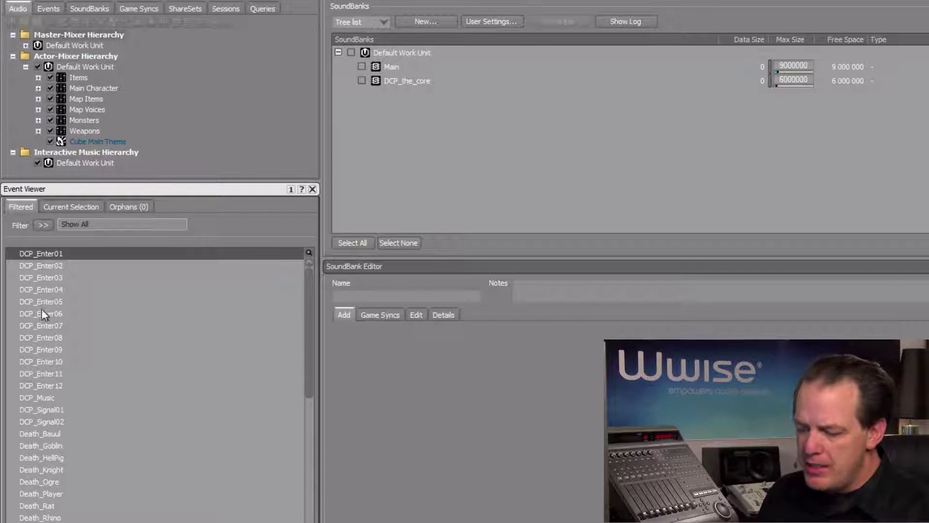
shift+click(32, 421)
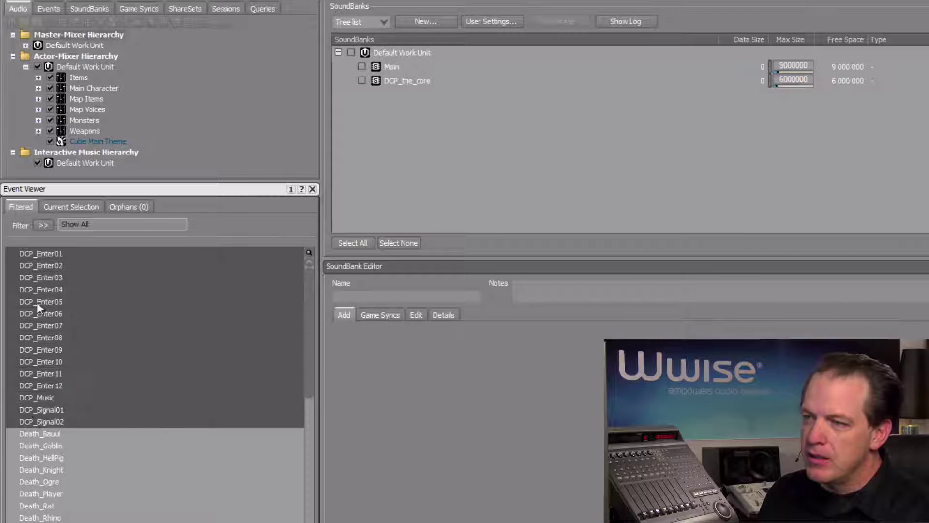
drag(31, 305, 439, 82)
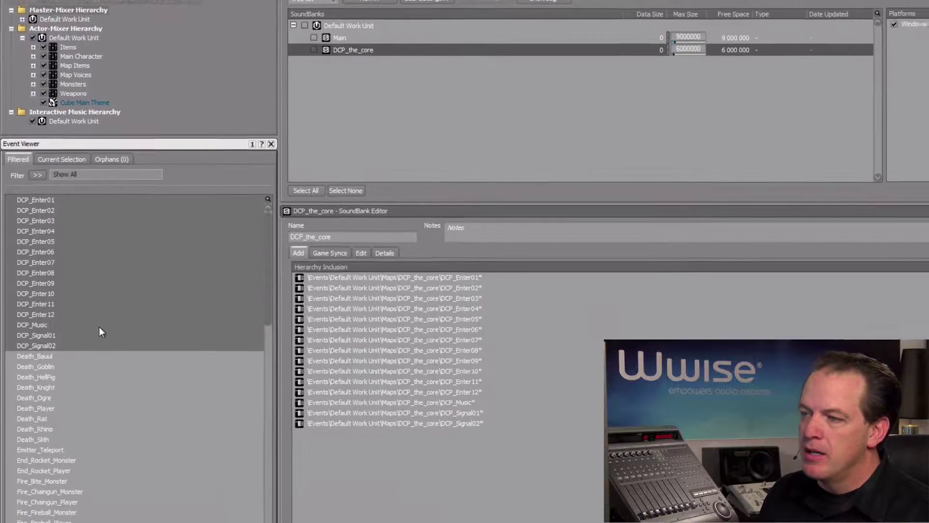
click(34, 356)
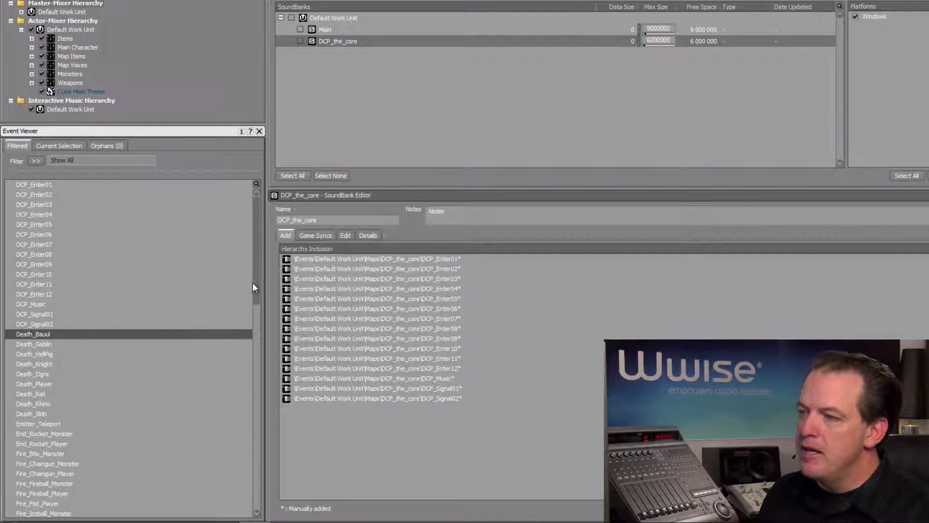
drag(255, 286, 233, 517)
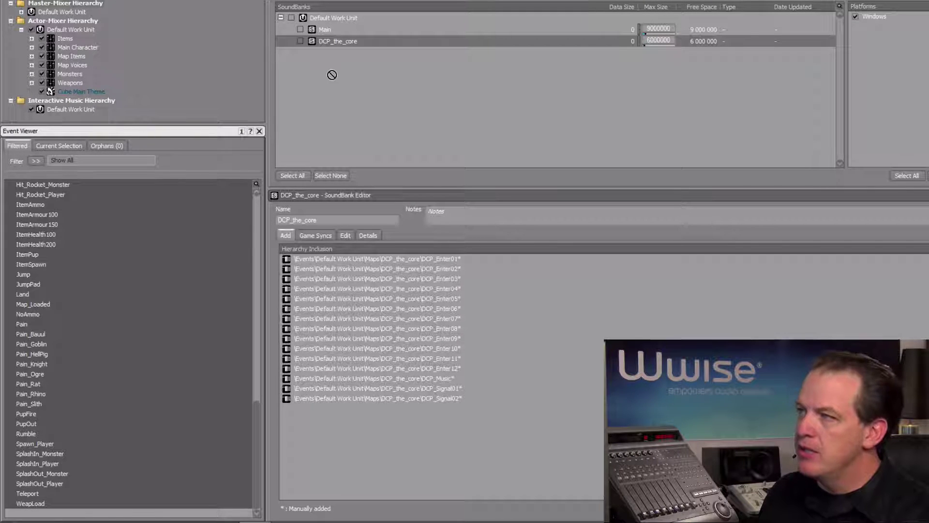
click(334, 29)
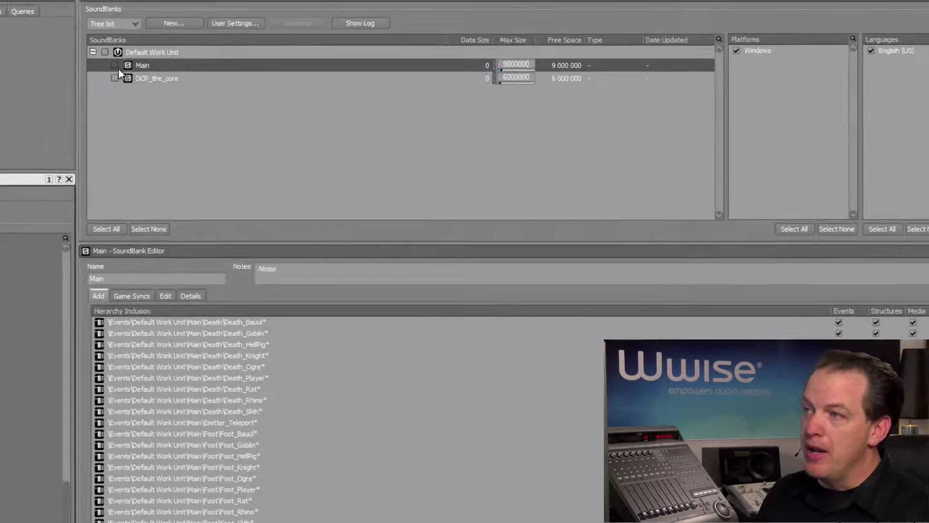
Tick Main and generate both SoundBanks, which fail with exceed-memory-size warnings.
click(115, 65)
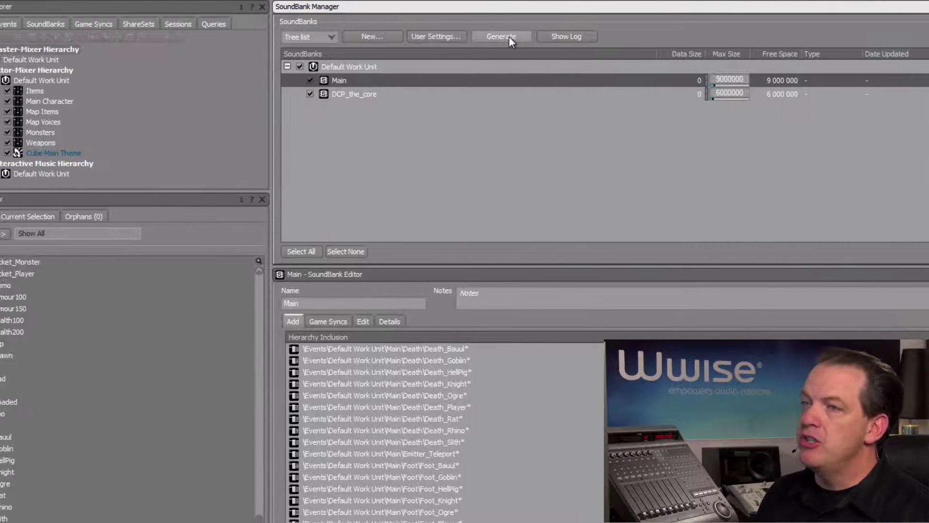
click(503, 36)
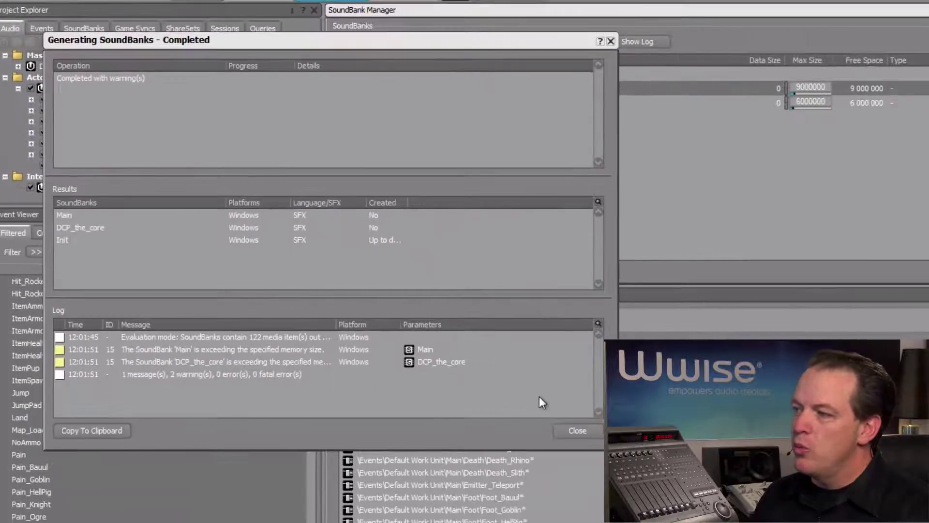
Enable 'Allow SoundBanks to exceed maximum size' in the project's SoundBank settings.
click(575, 430)
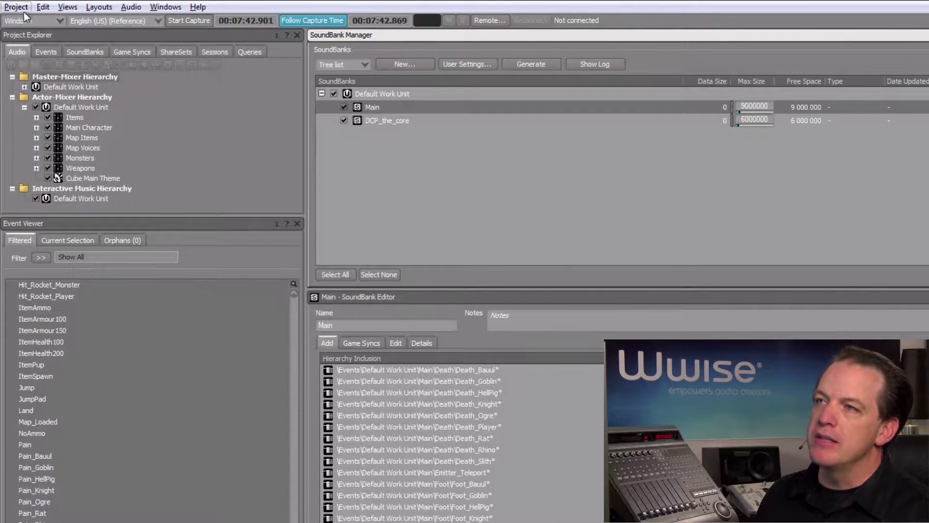
click(16, 7)
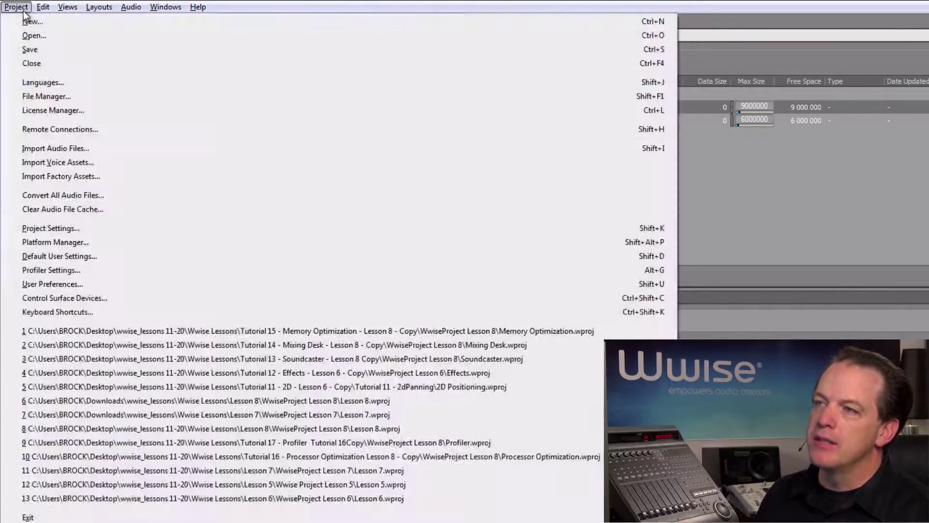
click(47, 229)
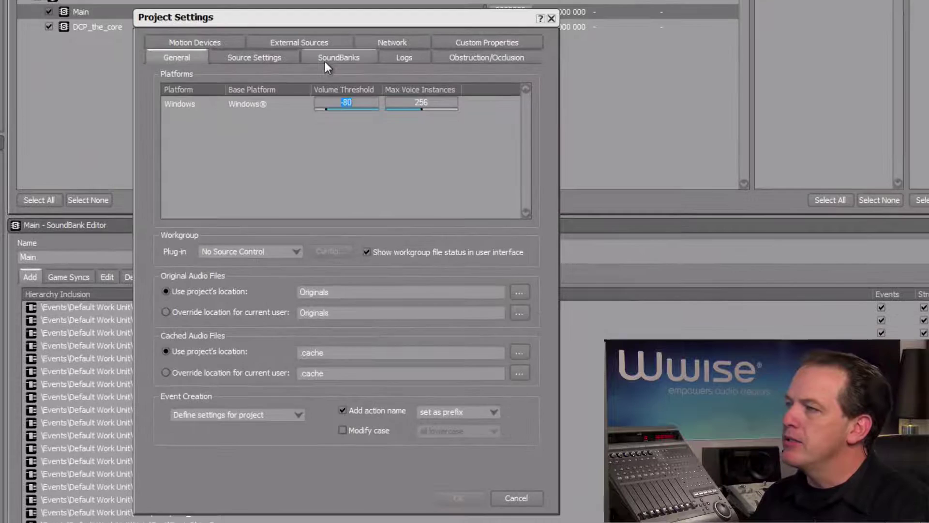
click(324, 62)
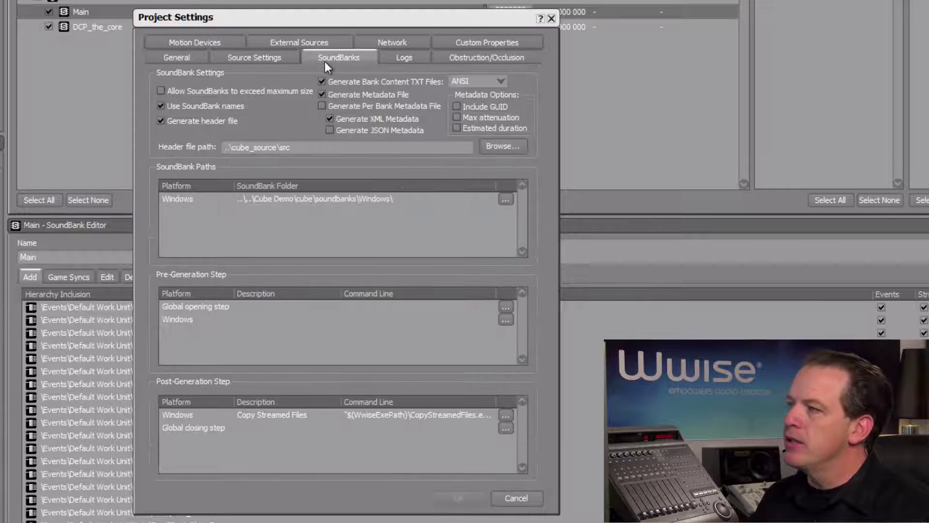
click(161, 91)
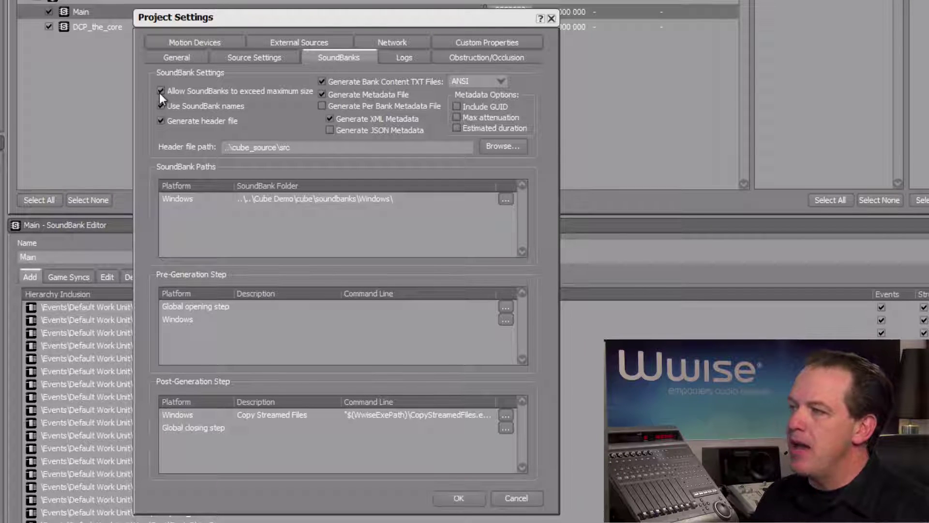
click(450, 499)
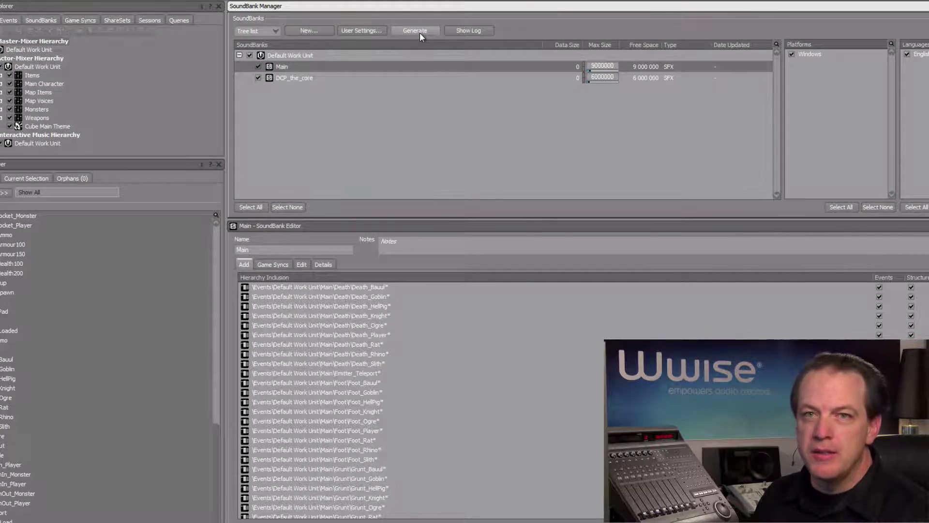
Regenerate the SoundBanks, building Main at 10 561 626 and DCP_the_core at 29 036 854.
click(414, 30)
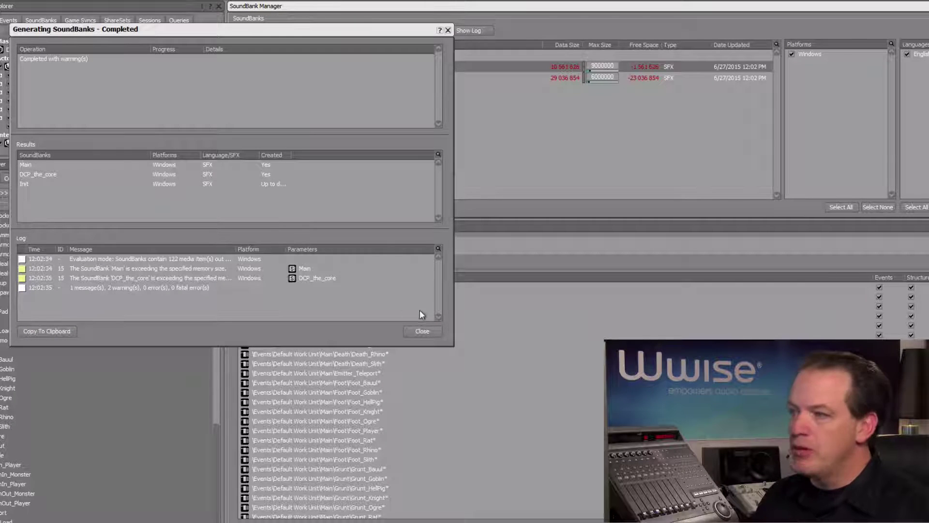
click(428, 331)
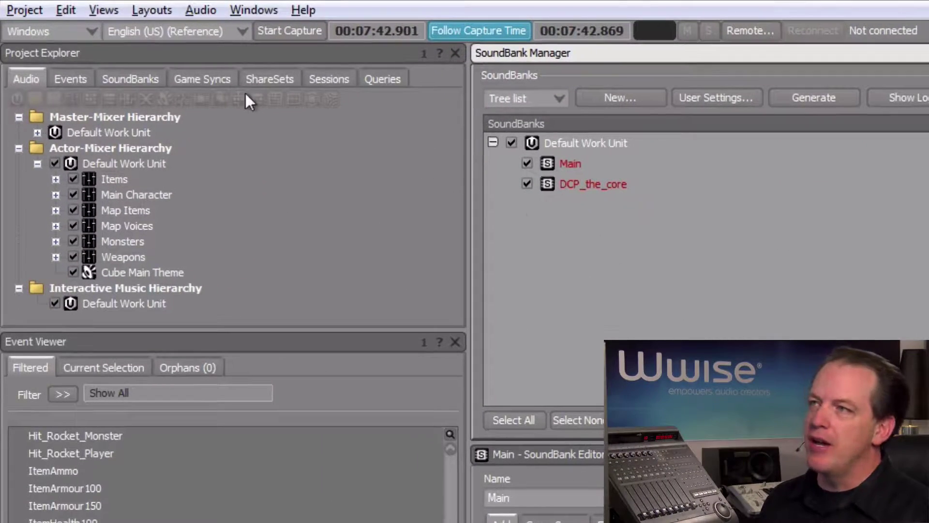
In the Designer layout, create a new Conversion Settings ShareSet in the Default Work Unit.
click(162, 10)
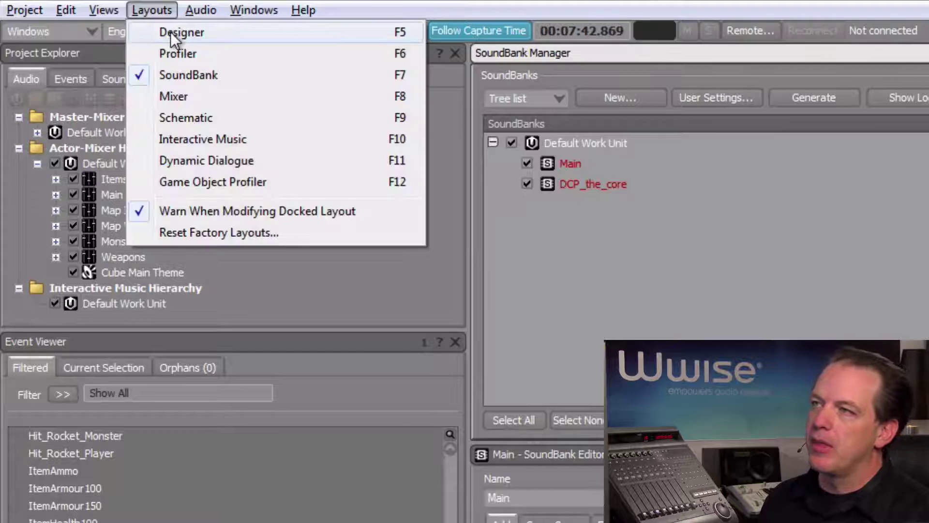
click(171, 31)
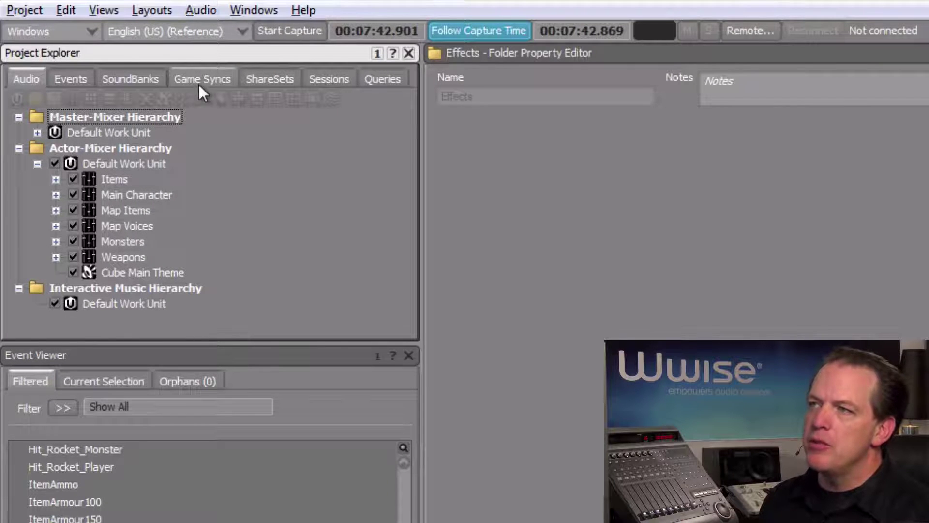
click(246, 82)
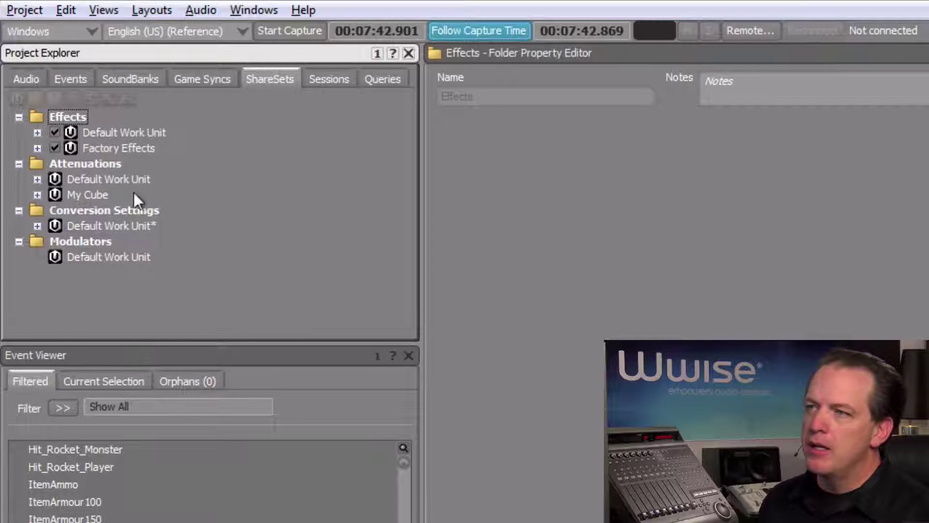
click(103, 226)
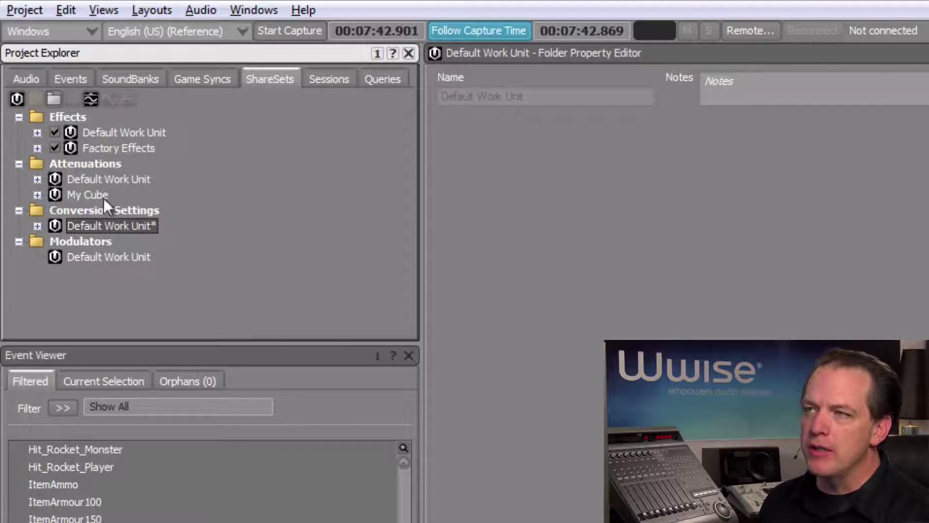
click(88, 103)
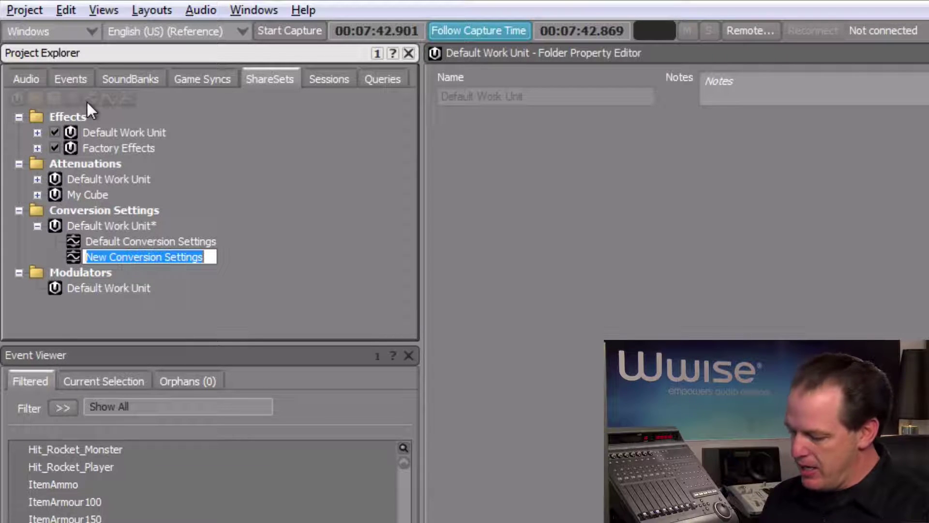
Rename the new ShareSet to SFX and return to the Audio hierarchy.
text(SFX)
key(Return)
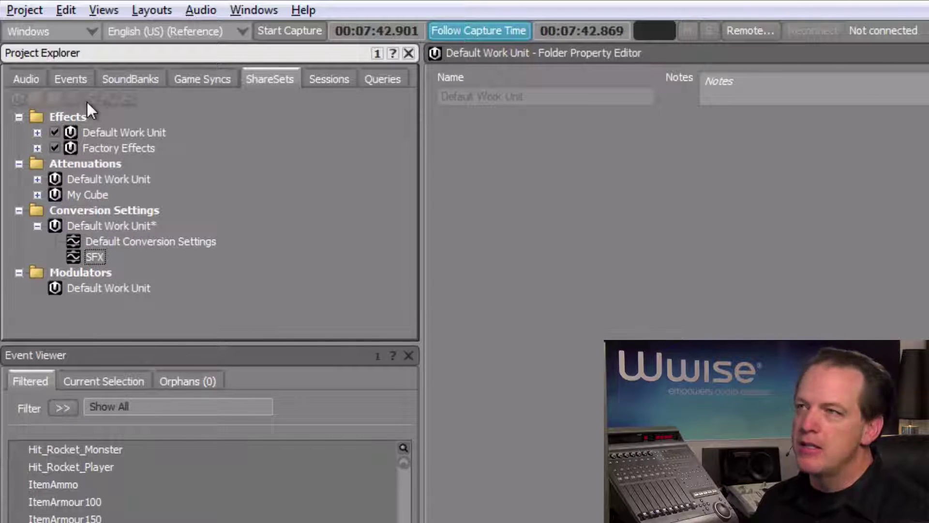
click(27, 80)
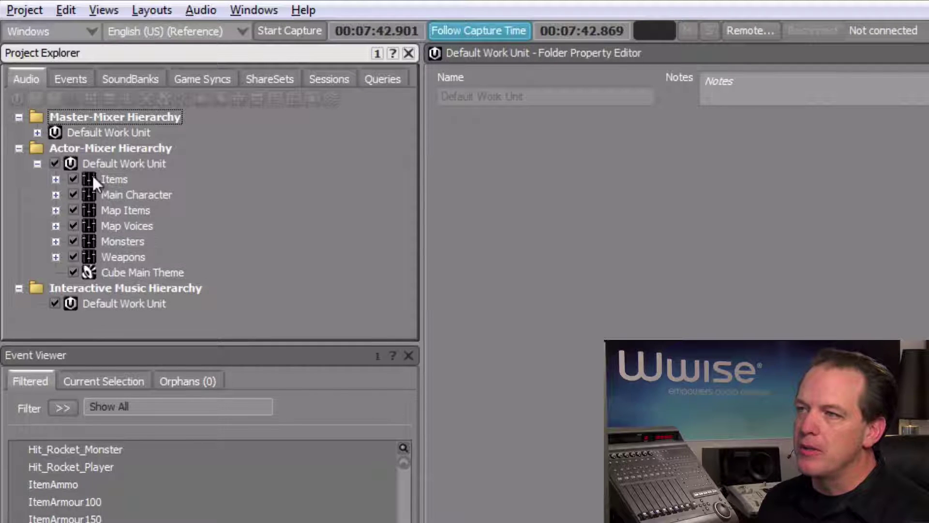
Assign the SFX ShareSet as the Weapons actor-mixer's conversion settings.
click(118, 258)
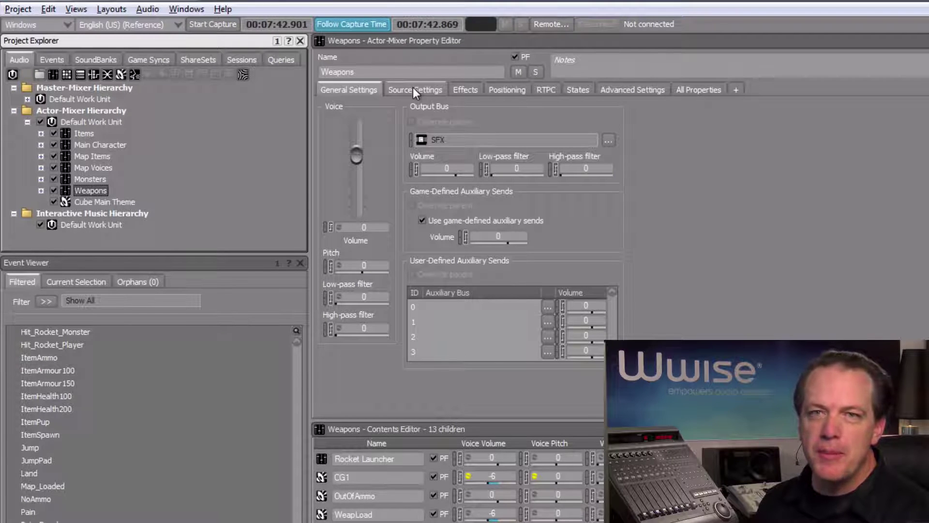
click(413, 90)
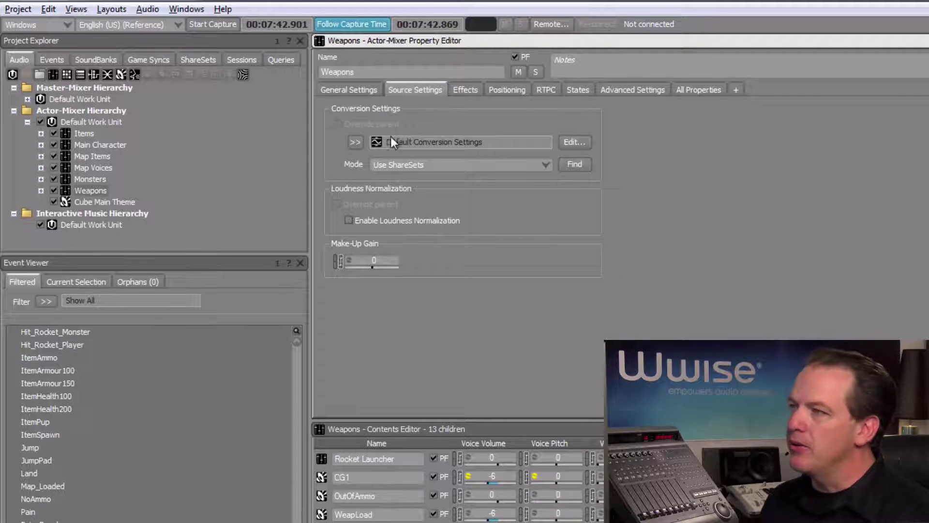
click(355, 141)
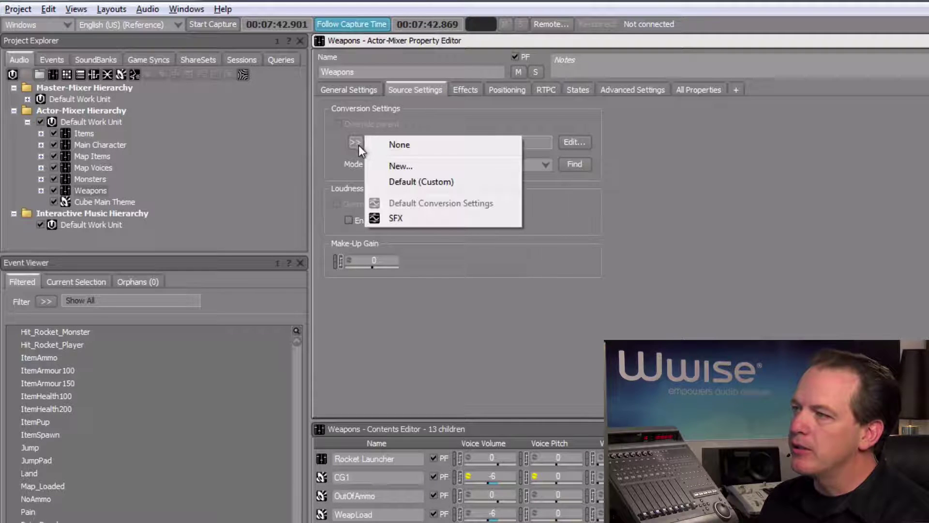
click(396, 216)
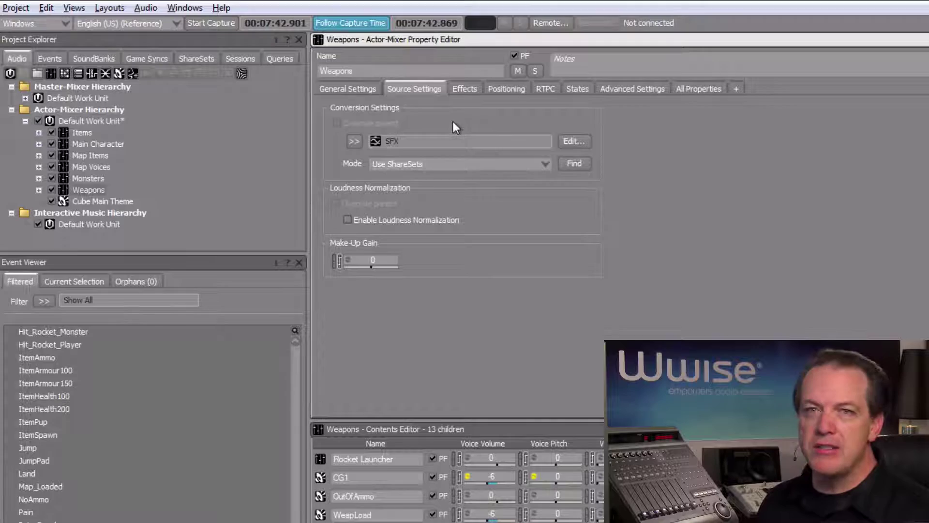
Open the SFX ShareSet in the Conversion Settings Editor.
click(574, 142)
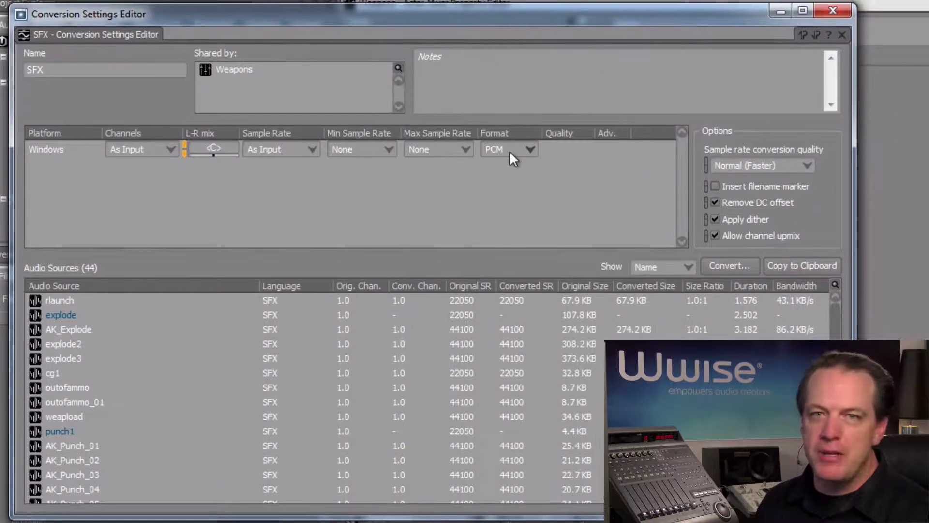
Switch the Windows SFX conversion format to Vorbis, keeping quality at 4.
click(509, 150)
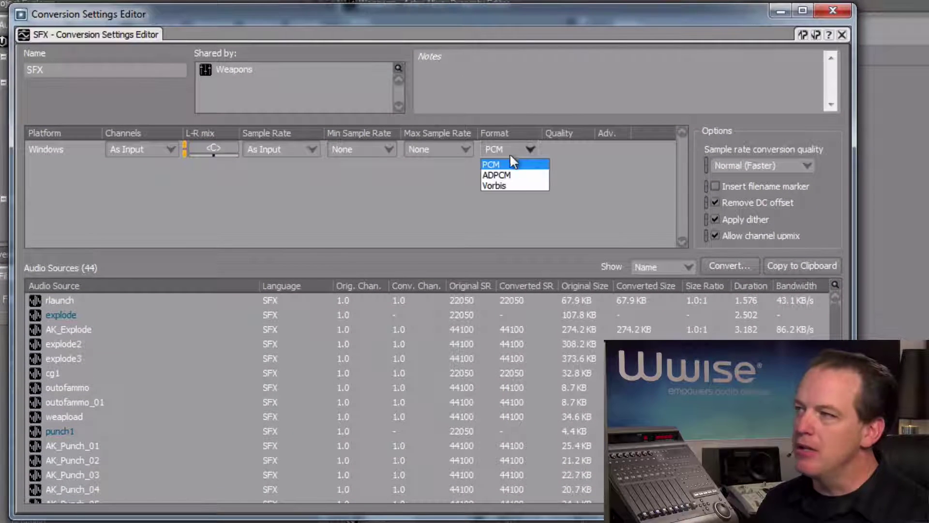
click(507, 187)
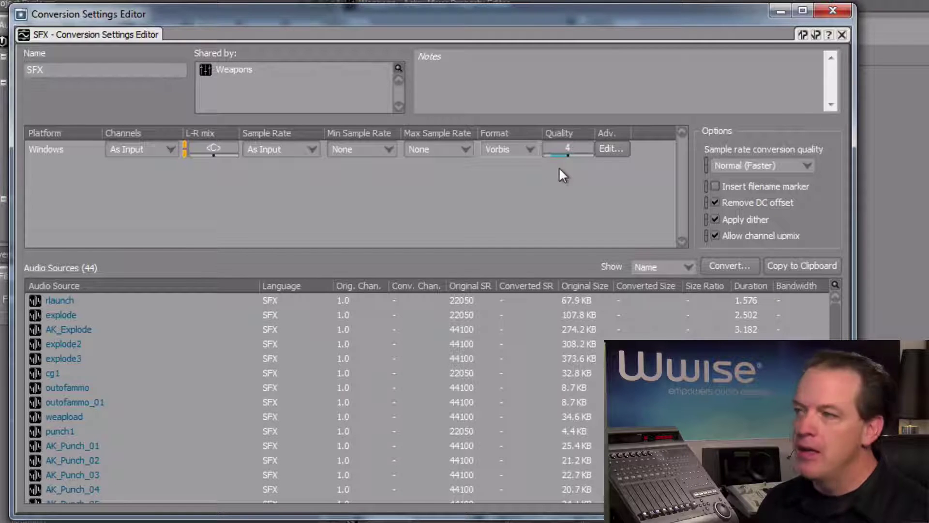
Convert all 44 SFX audio sources to Vorbis for the Windows platform.
click(715, 265)
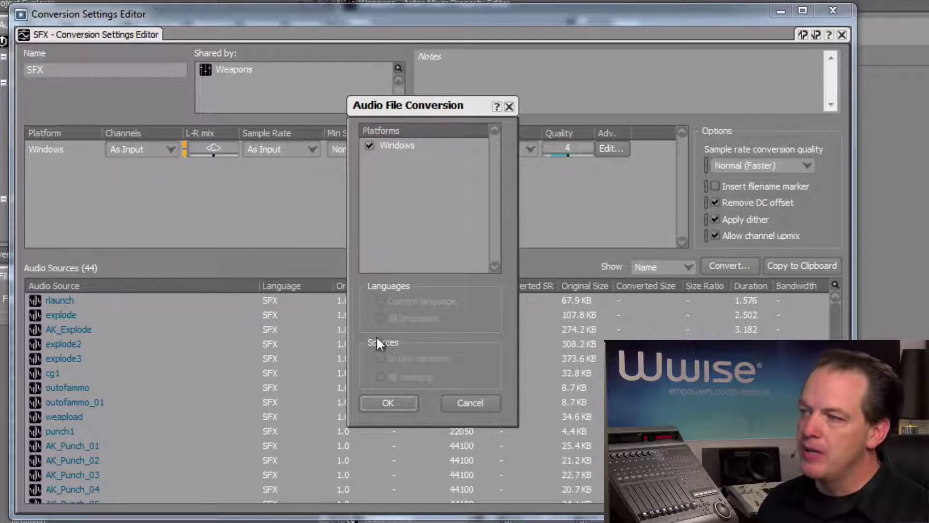
click(378, 411)
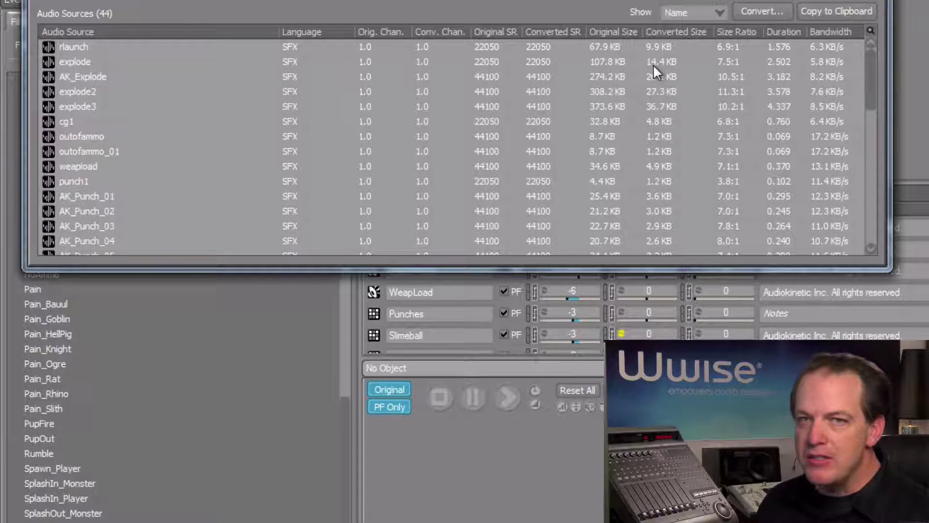
Audition the Vorbis-converted AK_Explode sound twice to check its quality.
click(97, 76)
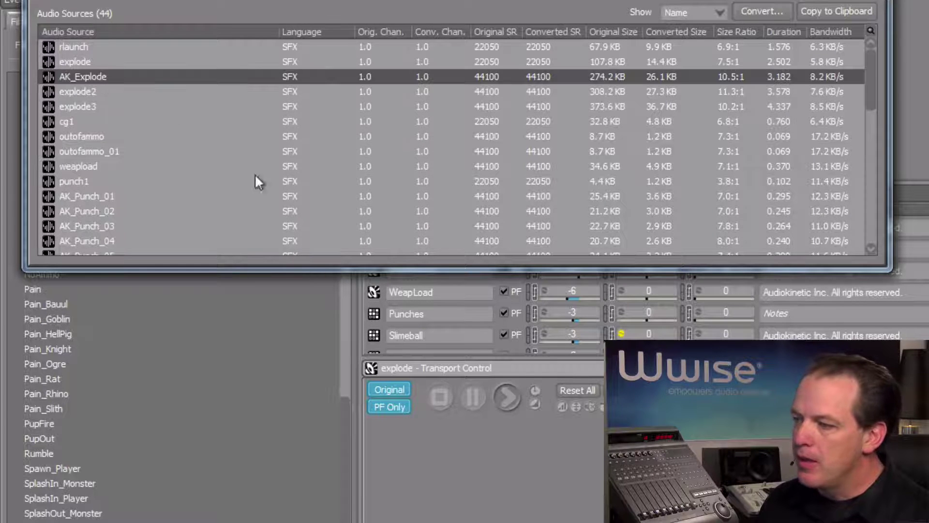
click(506, 397)
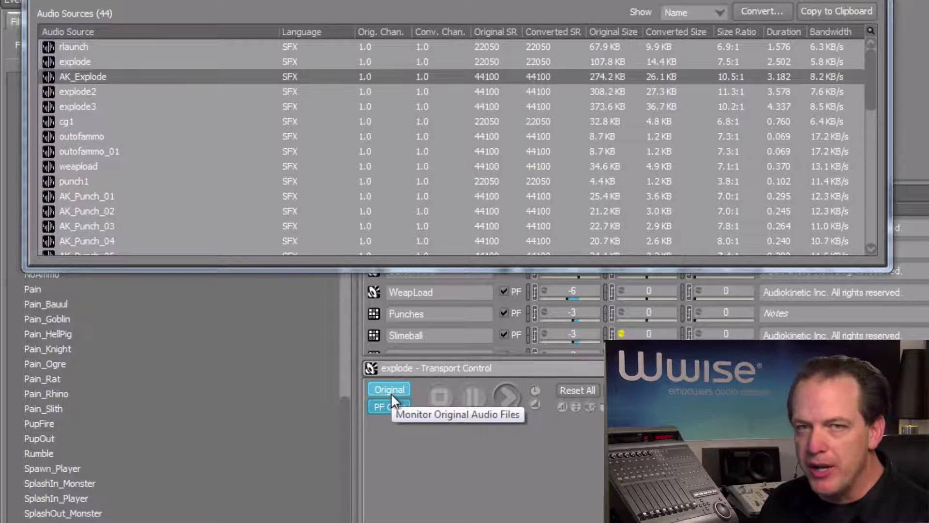
click(507, 401)
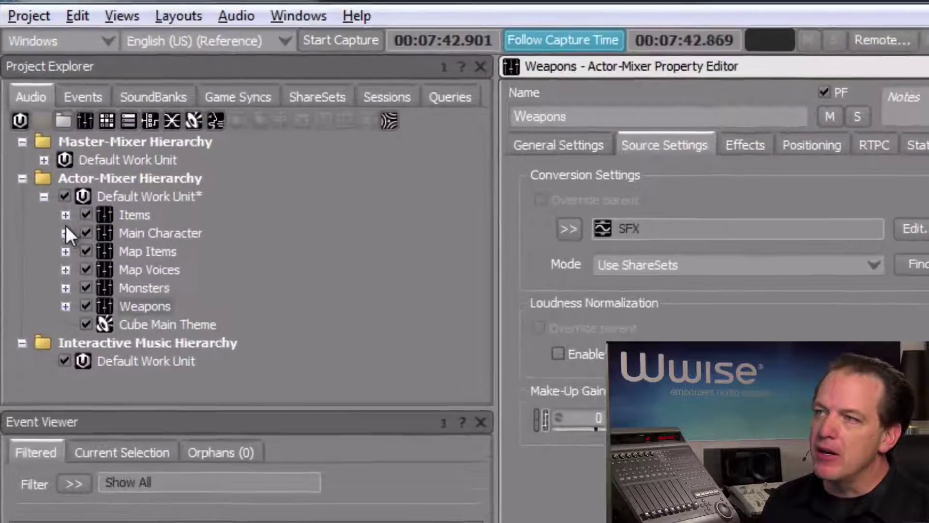
Under Main Character, exclude pain7, Pain6, Pain5, Pain4, jump_4 and jump_3 from the project.
click(65, 231)
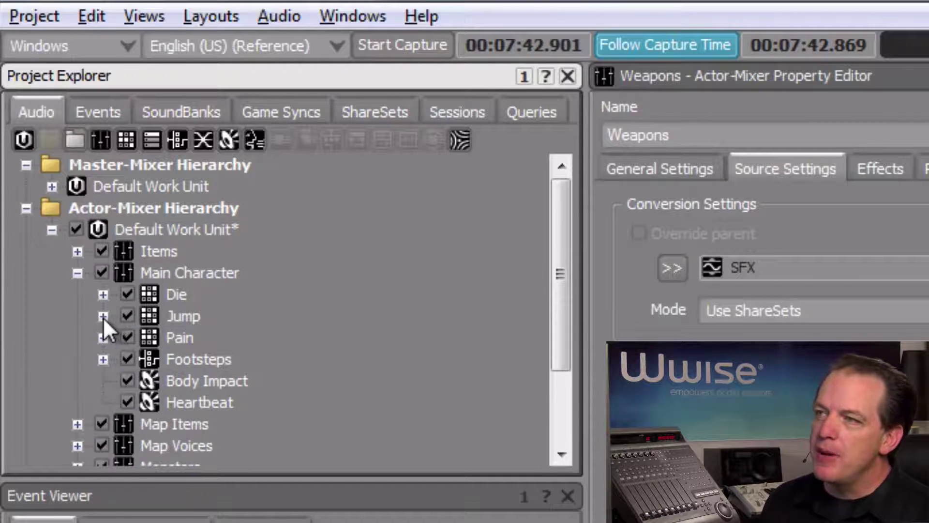
click(103, 316)
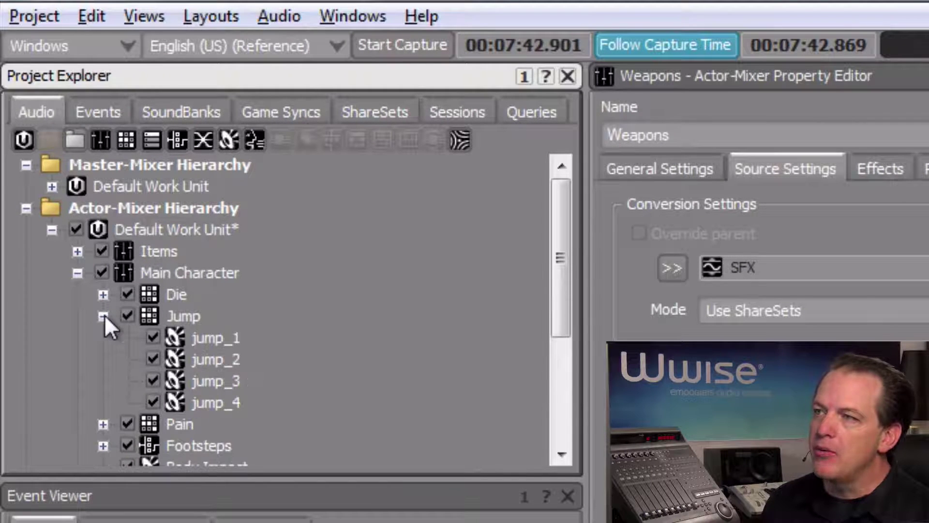
click(103, 424)
drag(559, 269, 560, 283)
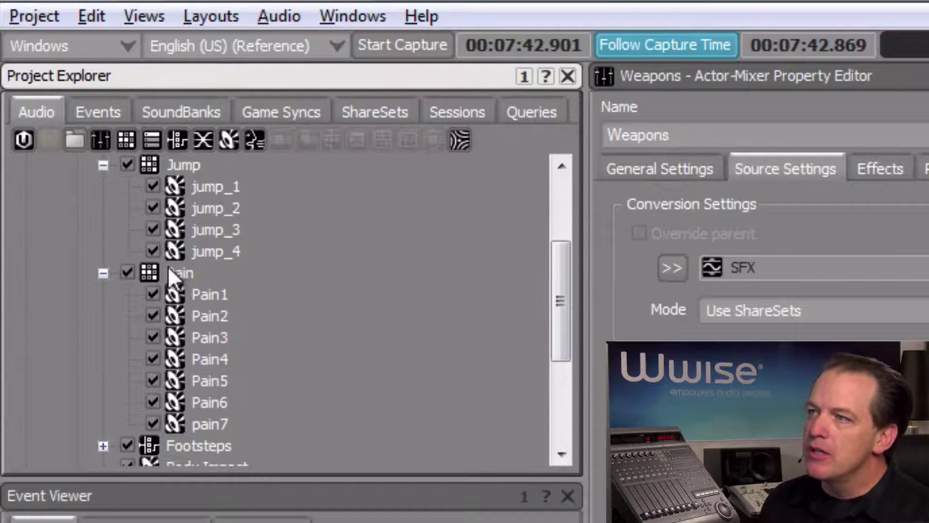
click(152, 423)
click(153, 401)
click(153, 380)
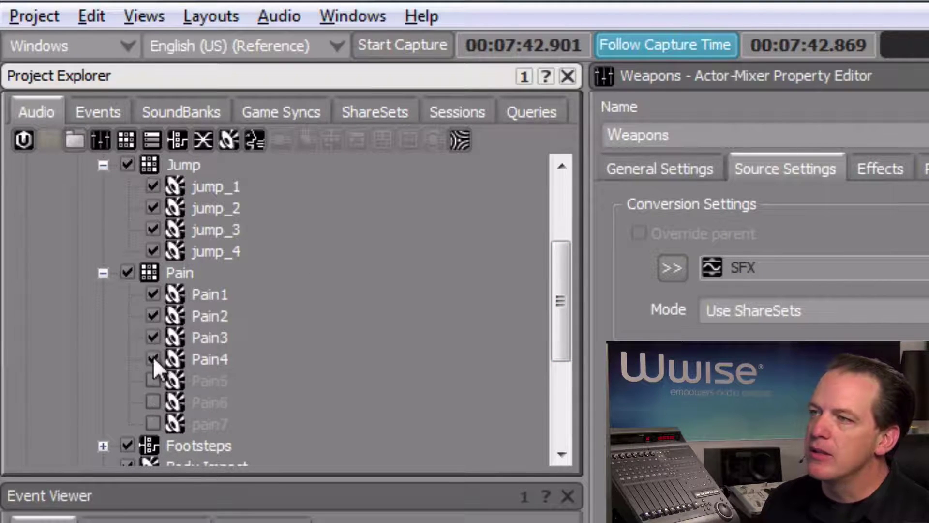
click(153, 358)
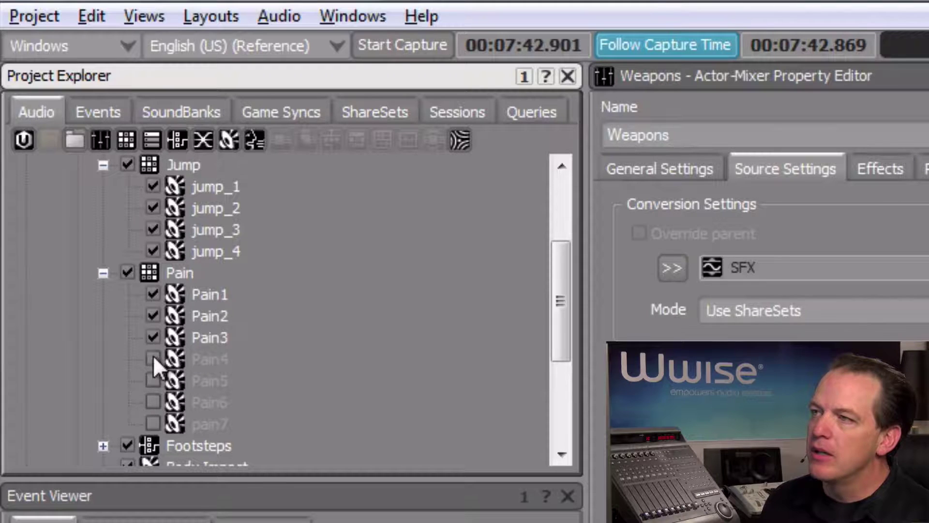
click(153, 250)
click(154, 230)
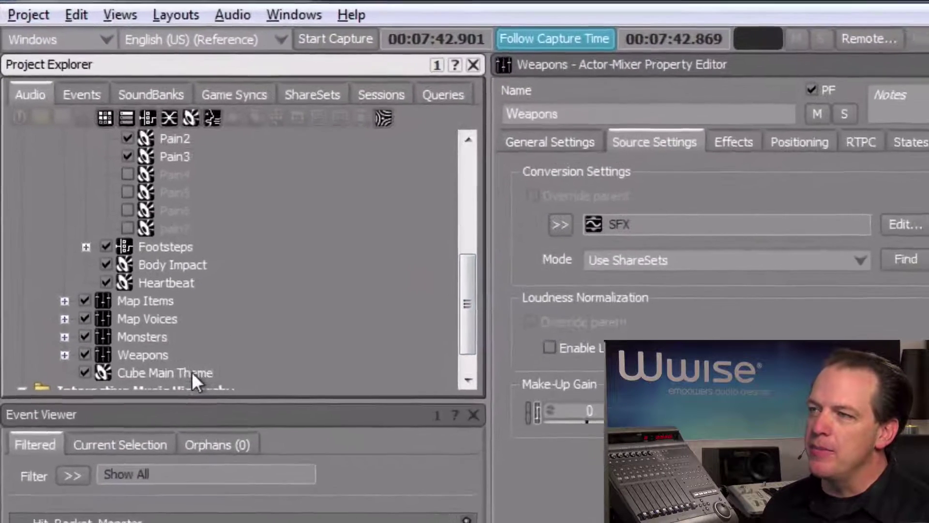
Select Cube Main Theme and preview the music, then stop playback.
click(192, 373)
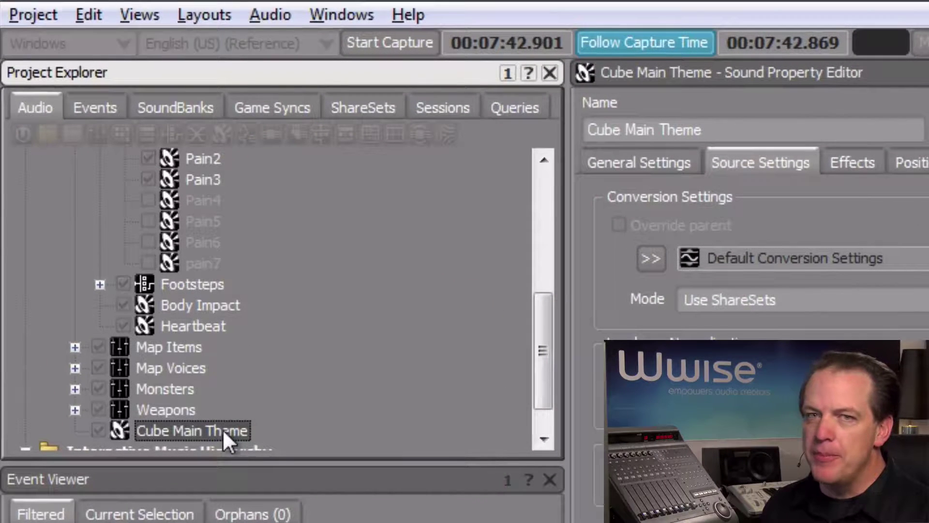
key(space)
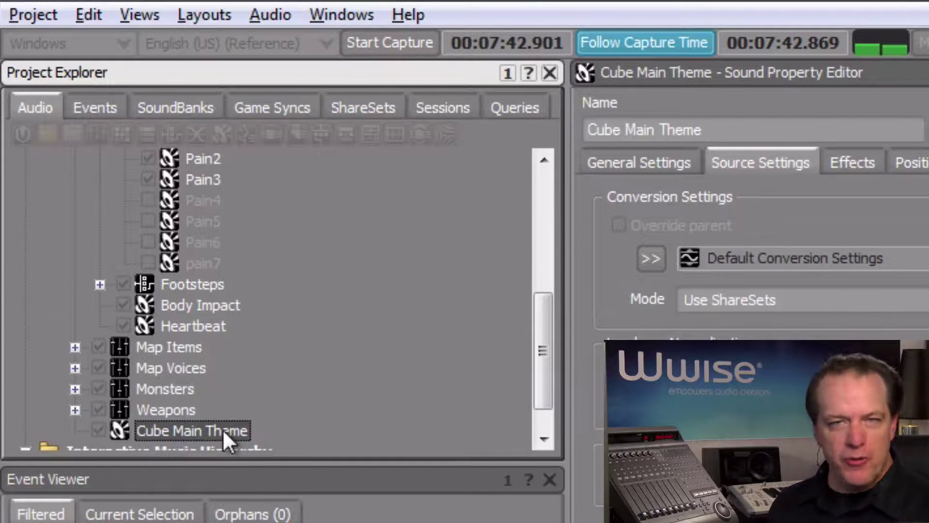
key(space)
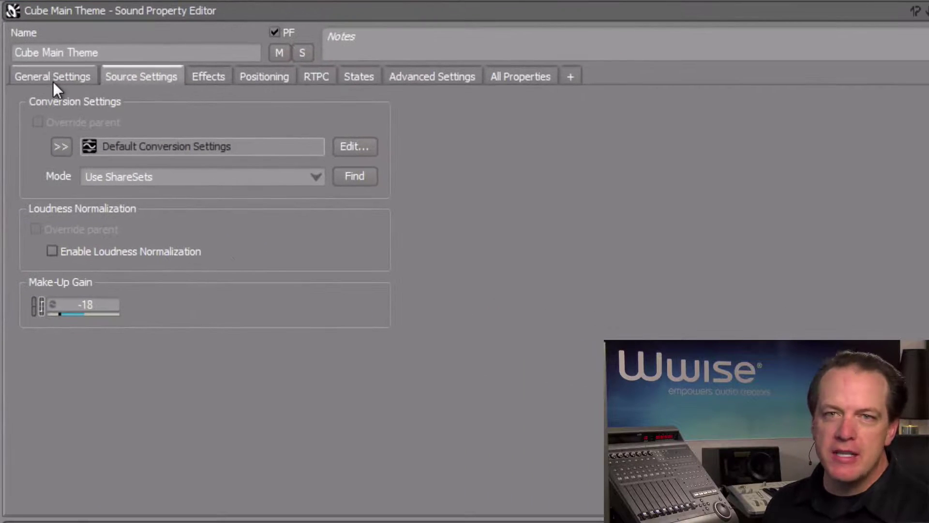
Enable Stream in Cube Main Theme's General Settings so it plays from disk.
click(53, 78)
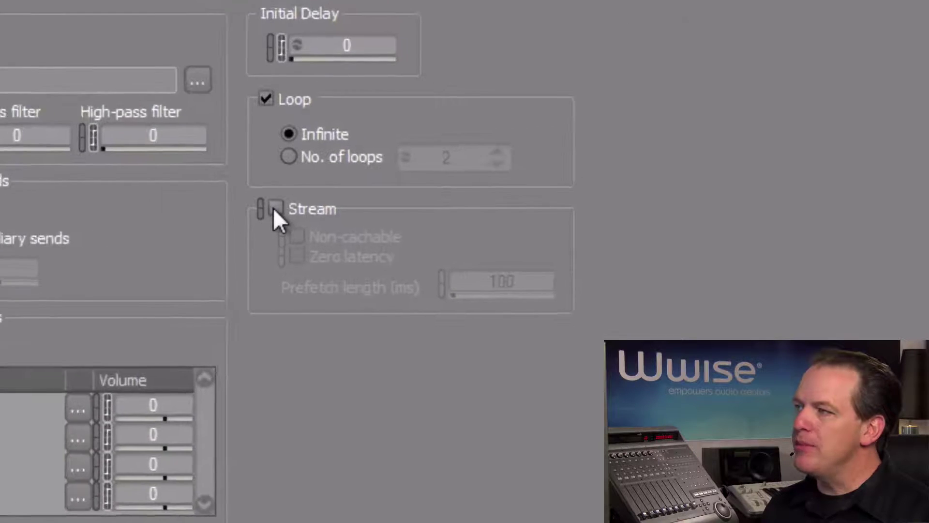
click(274, 209)
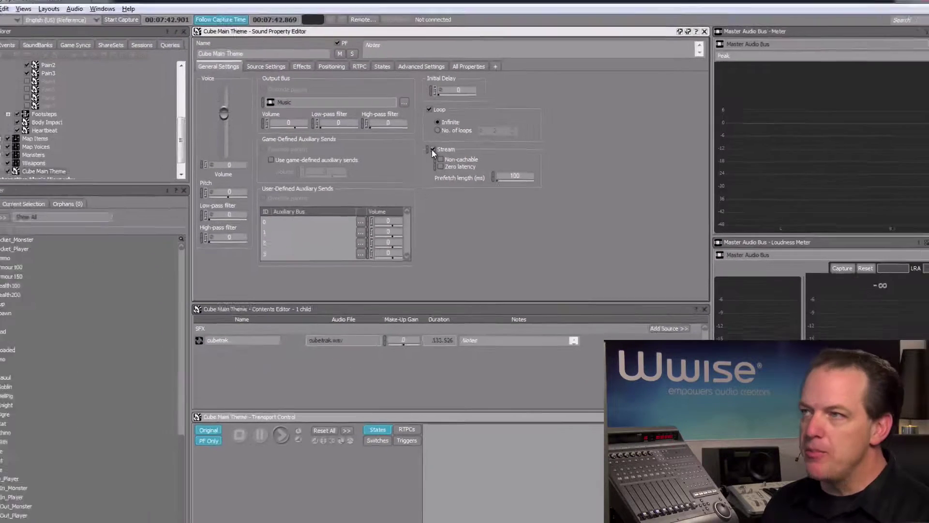
click(49, 9)
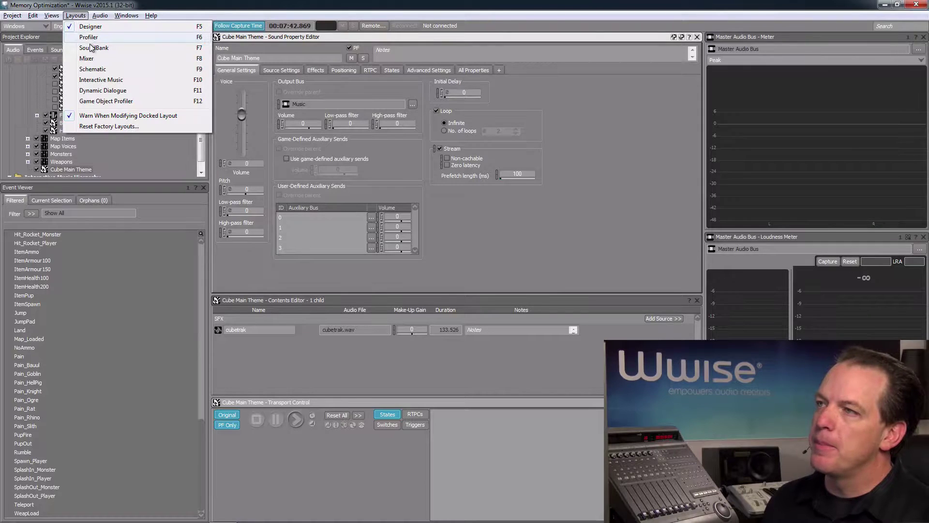
Regenerate the SoundBanks from the SoundBank layout so Main and DCP_the_core fit their caps.
click(92, 47)
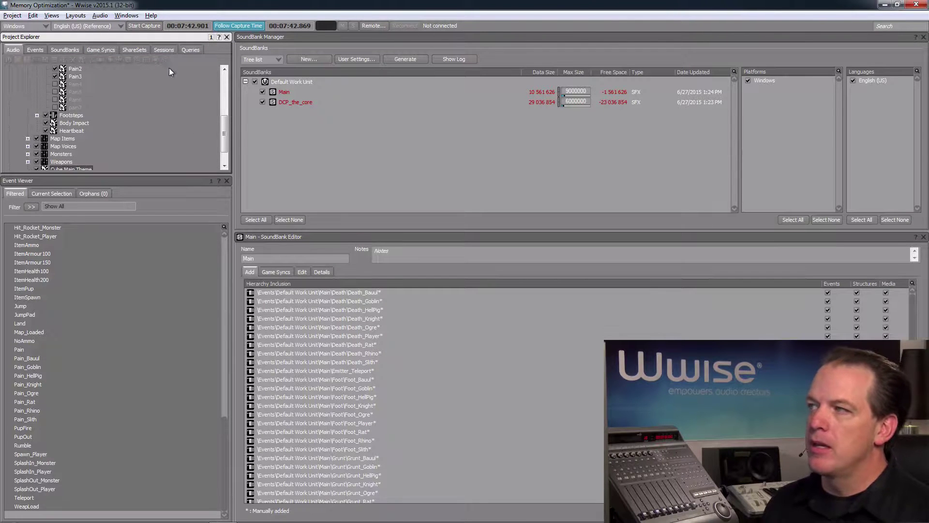
click(400, 62)
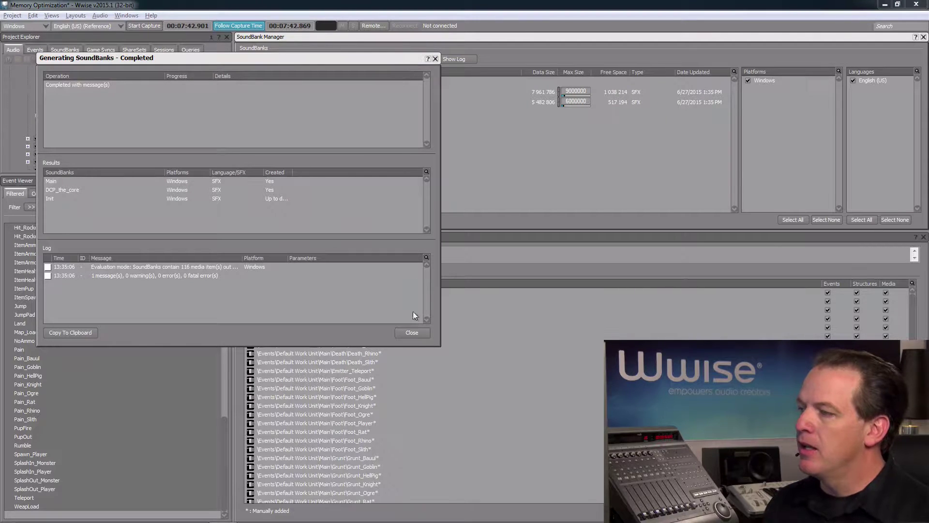
click(412, 333)
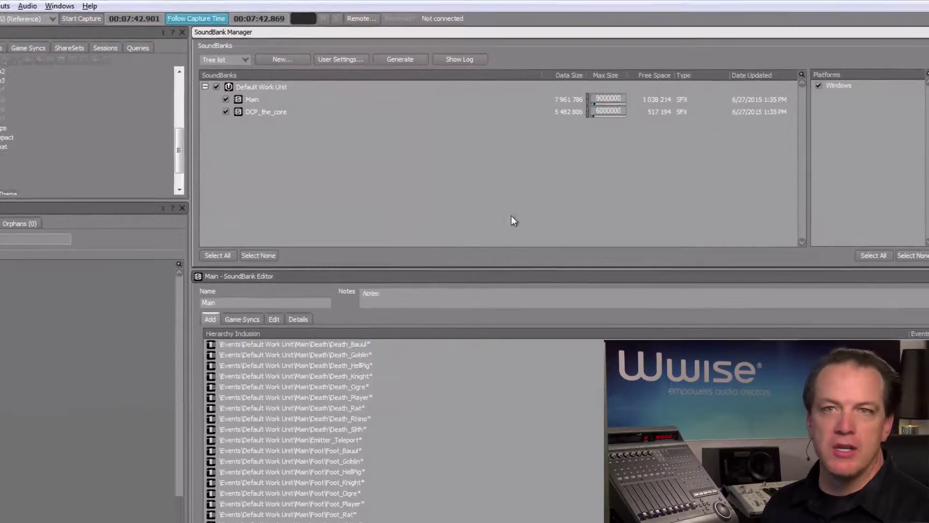